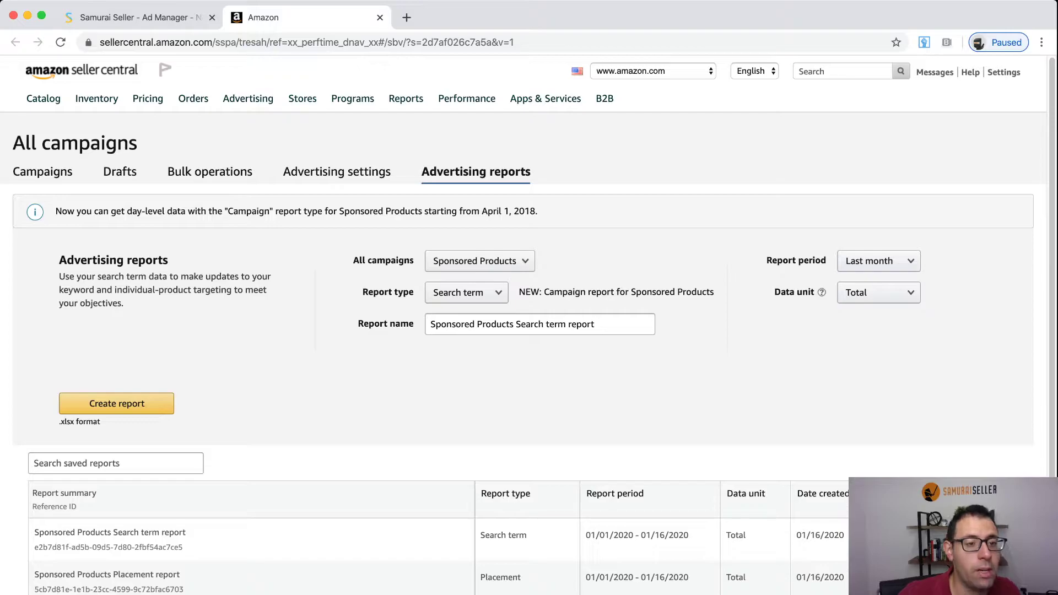
# Step: Review the report types available for Sponsored Products advertising reports, keeping Search term selected
pyautogui.moveTo(406, 99)
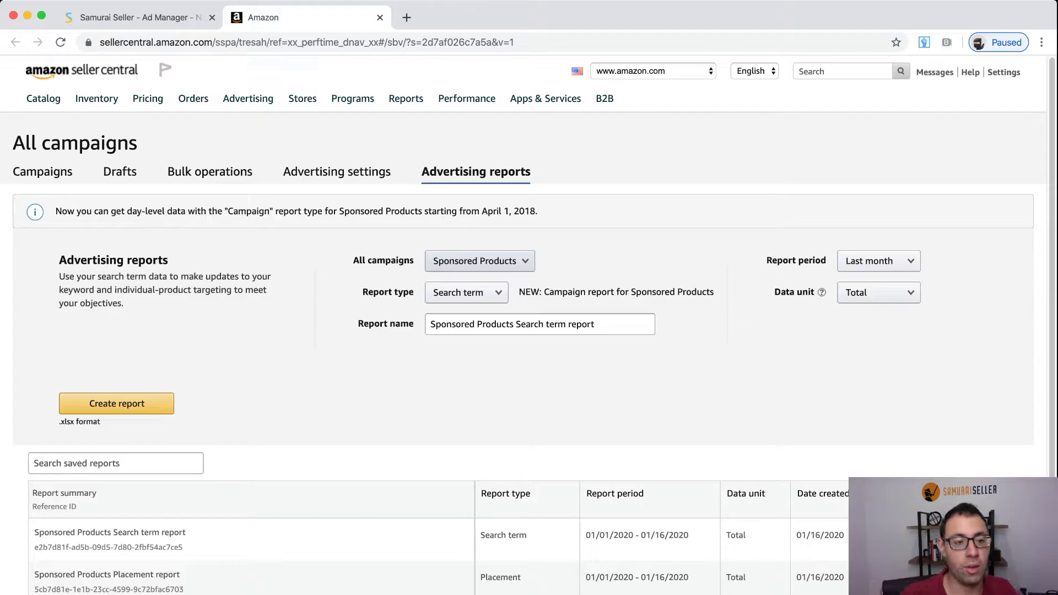
pyautogui.click(466, 292)
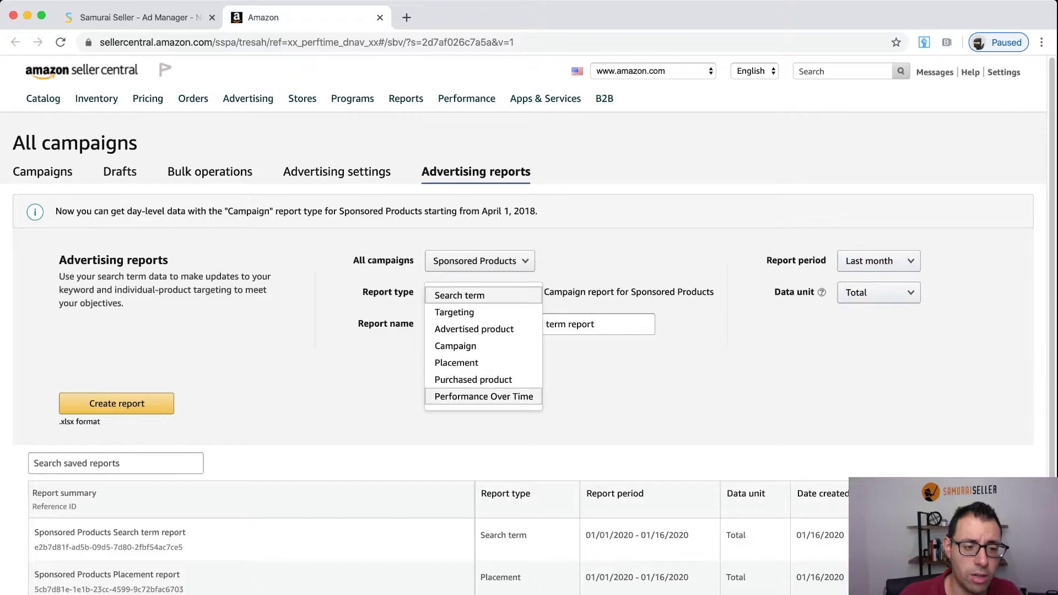
pyautogui.press('Escape')
pyautogui.press('space')
pyautogui.press('Escape')
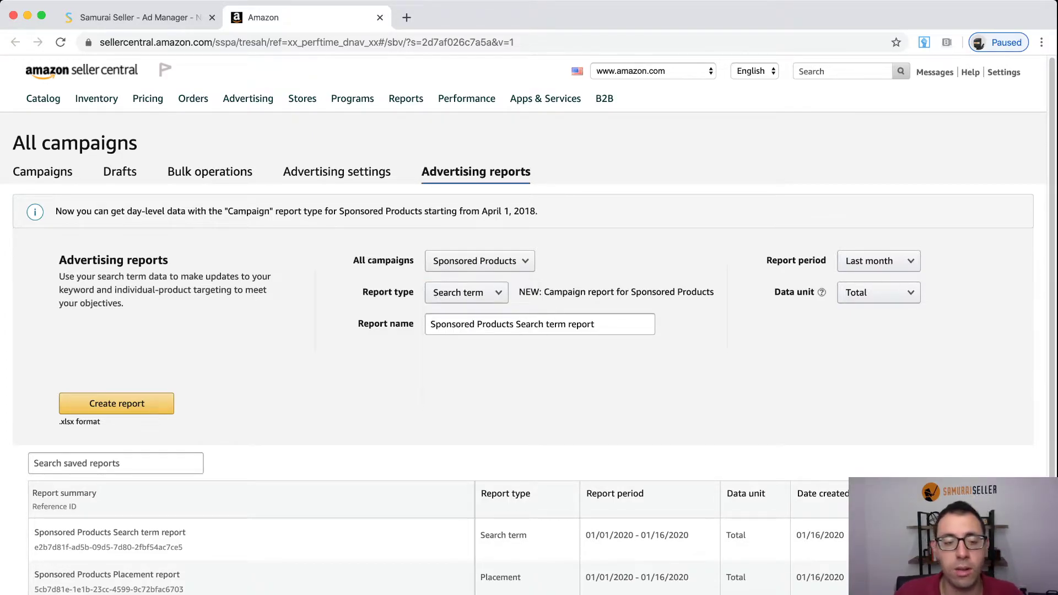
pyautogui.press('space')
pyautogui.press('Escape')
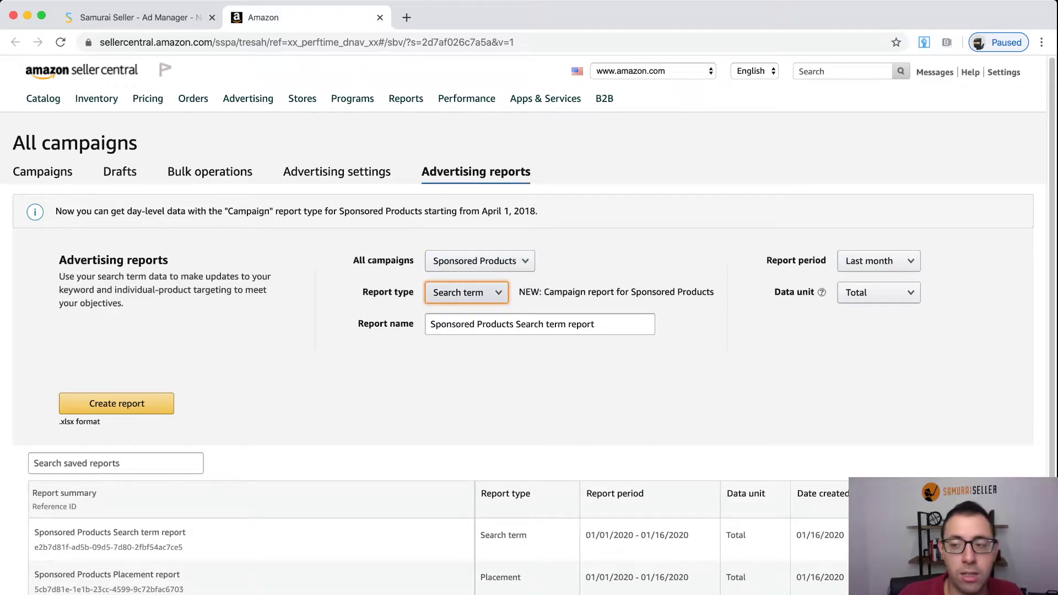
# Step: Switch to the search term report image in Preview and examine the "spatulas silicone heat resistant" targeting rows, their customer search terms and results
pyautogui.press('super+Tab')
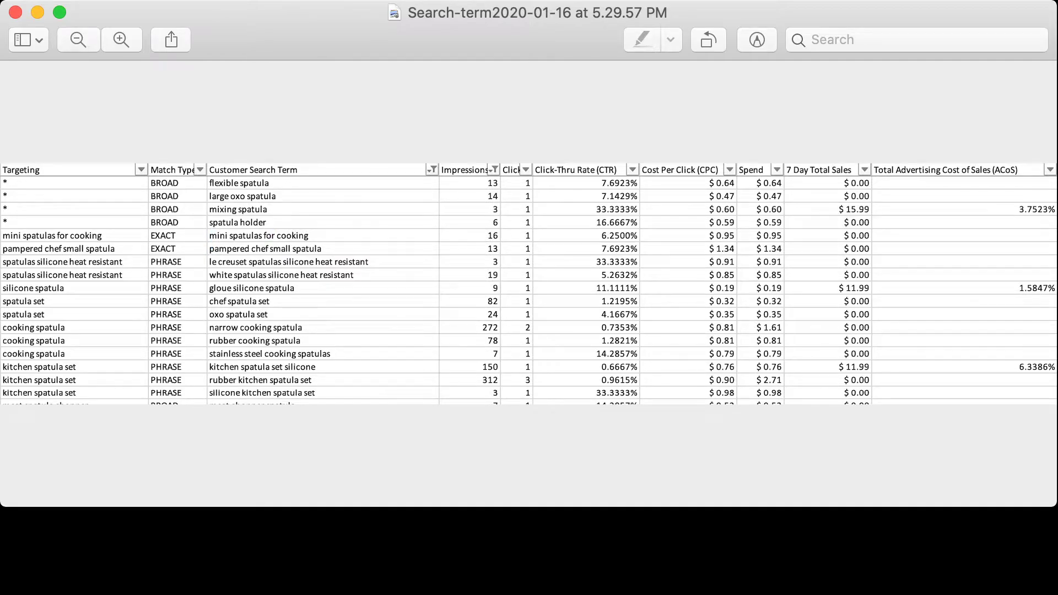
pyautogui.moveTo(132, 281); pyautogui.dragTo(1, 250)
pyautogui.click(65, 248)
pyautogui.moveTo(131, 256); pyautogui.dragTo(1, 284)
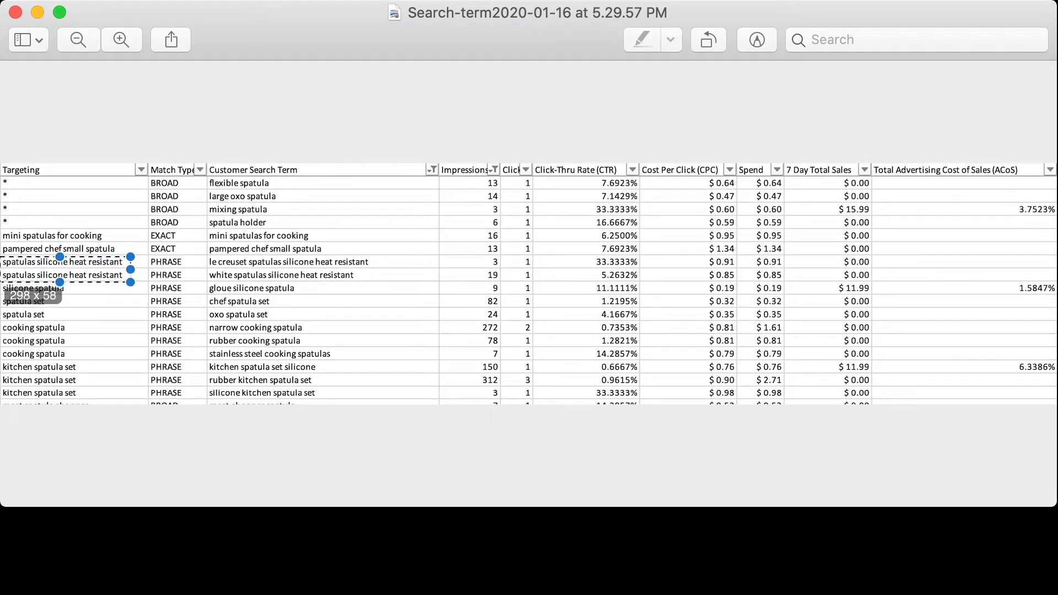
pyautogui.click(212, 264)
pyautogui.moveTo(207, 255); pyautogui.dragTo(395, 282)
pyautogui.press('Escape')
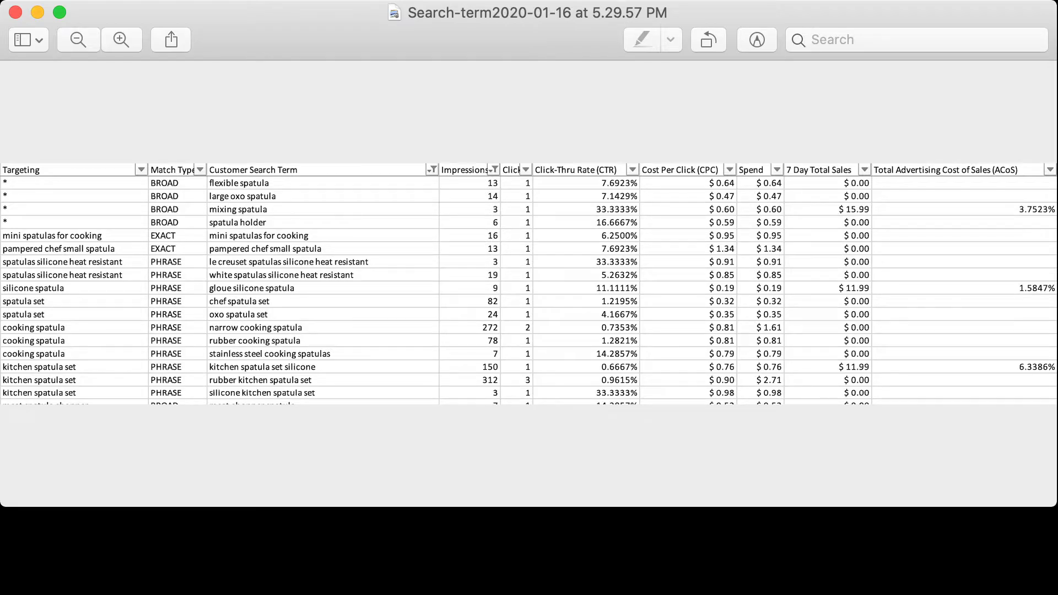
pyautogui.moveTo(892, 283); pyautogui.dragTo(689, 255)
pyautogui.press('Escape')
# Step: Examine the "kitchen spatula set" targeting rows and the customer search terms matched to them
pyautogui.moveTo(209, 280); pyautogui.dragTo(291, 289)
pyautogui.moveTo(5, 362); pyautogui.dragTo(82, 401)
pyautogui.press('Escape')
pyautogui.moveTo(343, 363); pyautogui.dragTo(353, 397)
pyautogui.moveTo(747, 378); pyautogui.dragTo(410, 431)
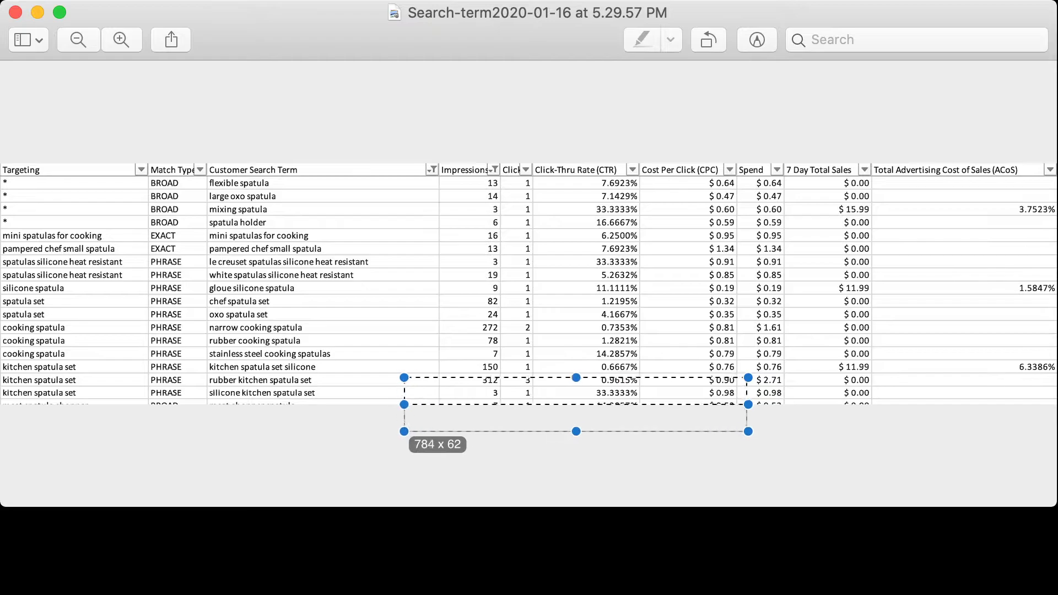
pyautogui.moveTo(325, 367); pyautogui.dragTo(367, 367)
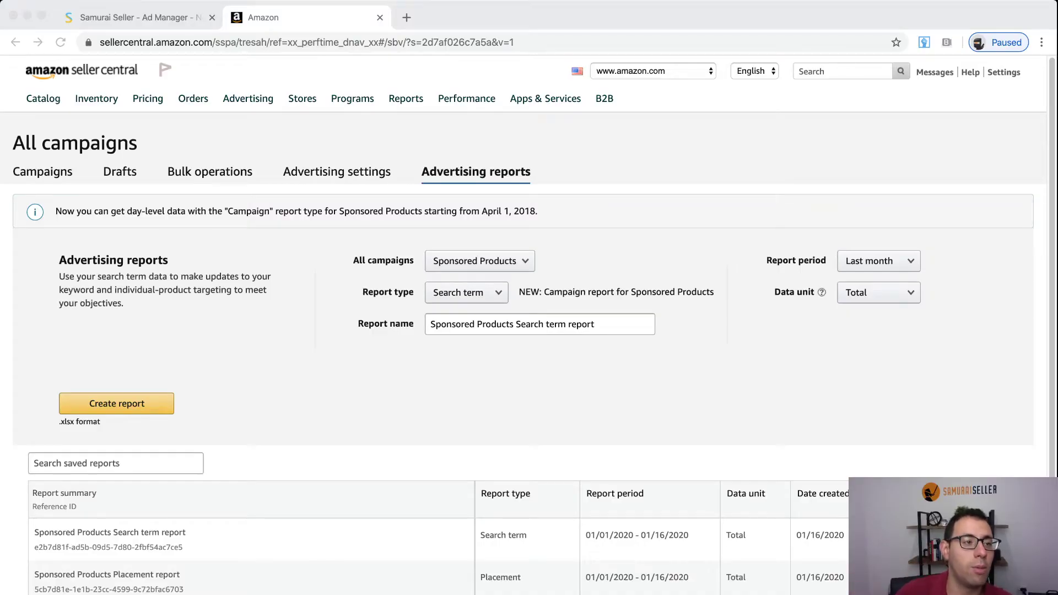
# Step: Compare the date ranges in Samurai Seller's Quick Negative Matcher with the report period options in Amazon Seller Central
pyautogui.press('super+1')
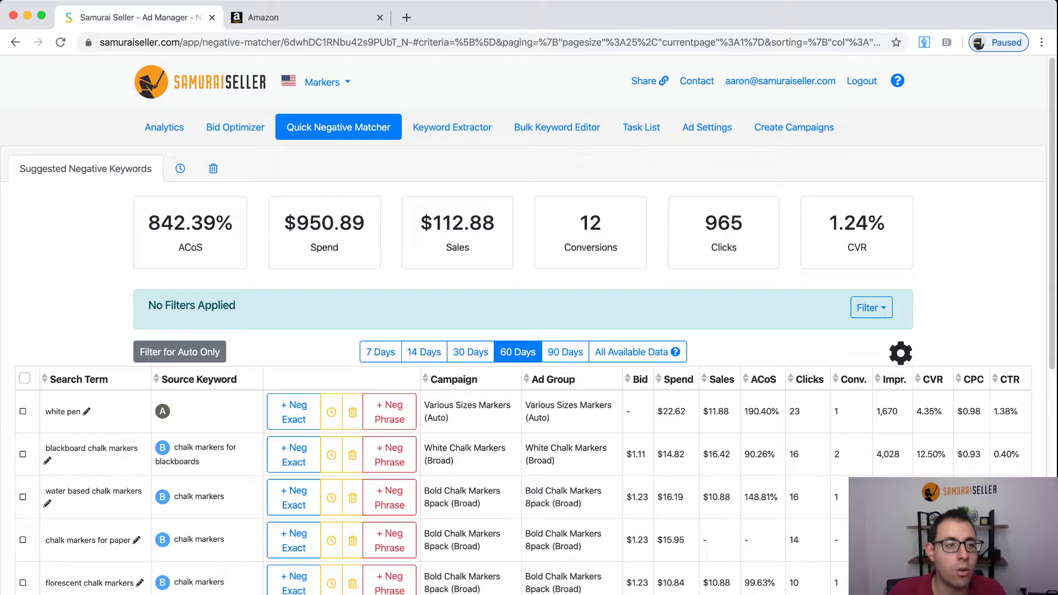
pyautogui.click(259, 17)
pyautogui.moveTo(406, 98)
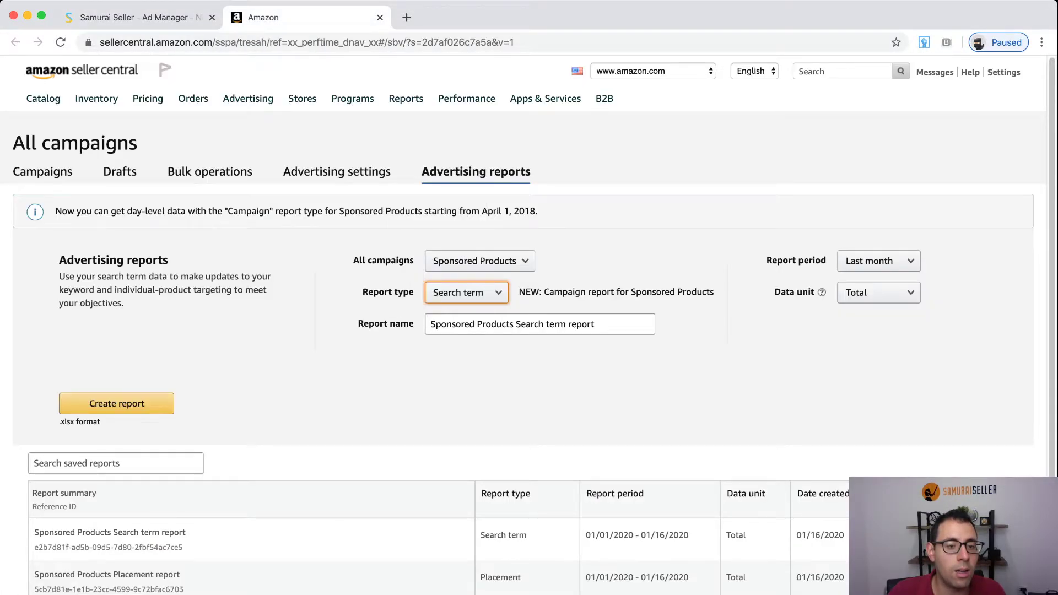
pyautogui.click(878, 261)
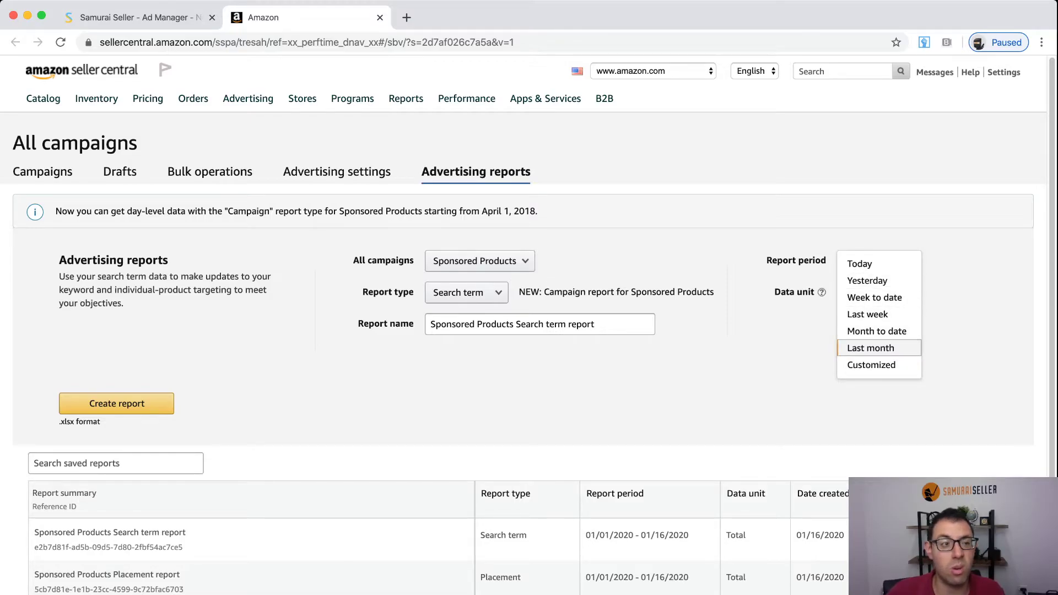
pyautogui.hotkey('ctrl', 'shift', 'Tab')
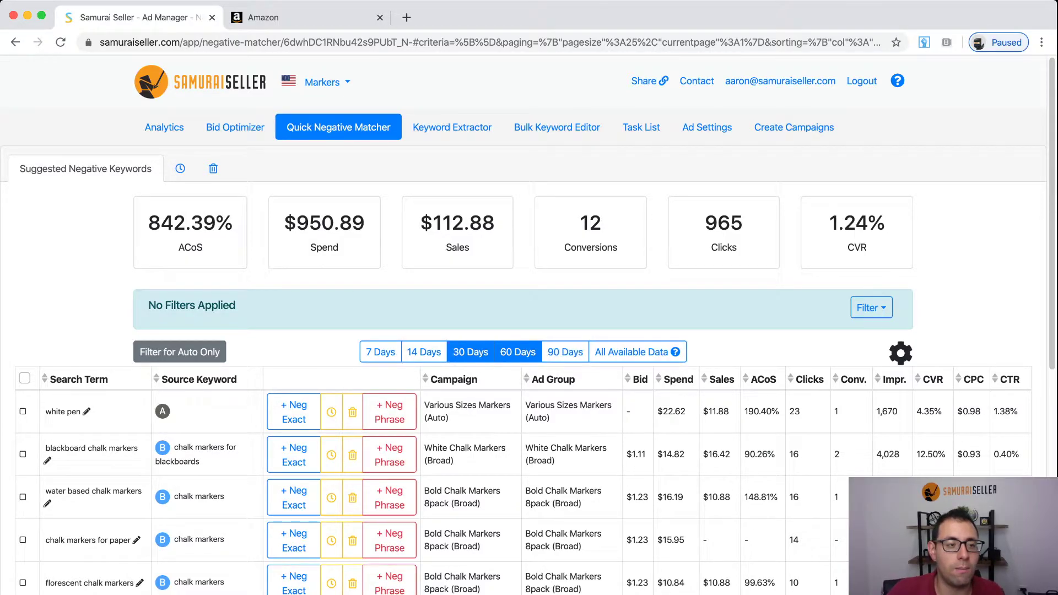
pyautogui.hotkey('ctrl', 'Tab')
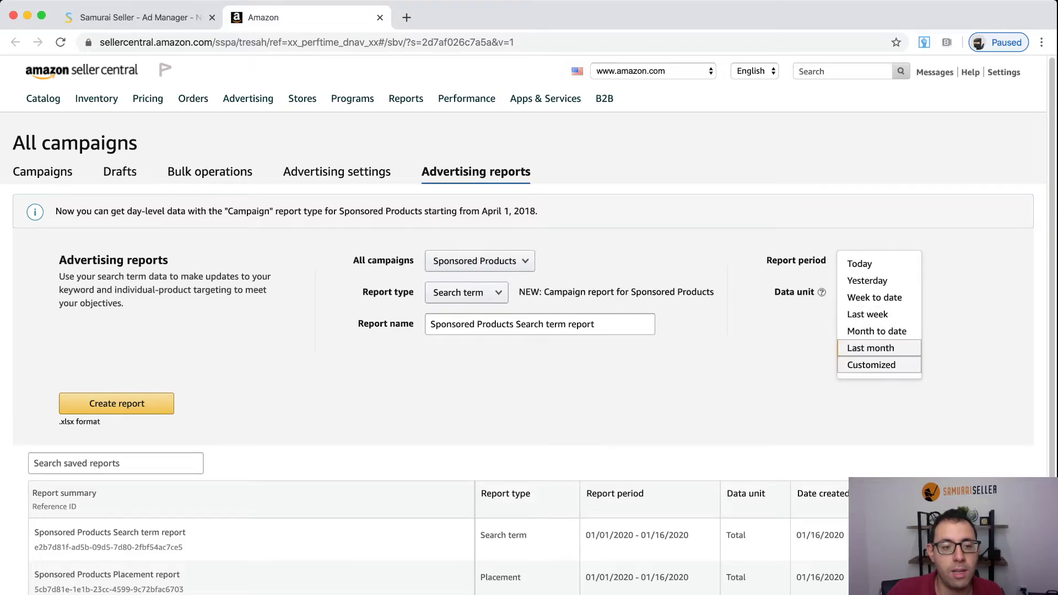
# Step: Choose a customized report period and check how far back the start date calendar reaches
pyautogui.click(870, 365)
pyautogui.click(456, 356)
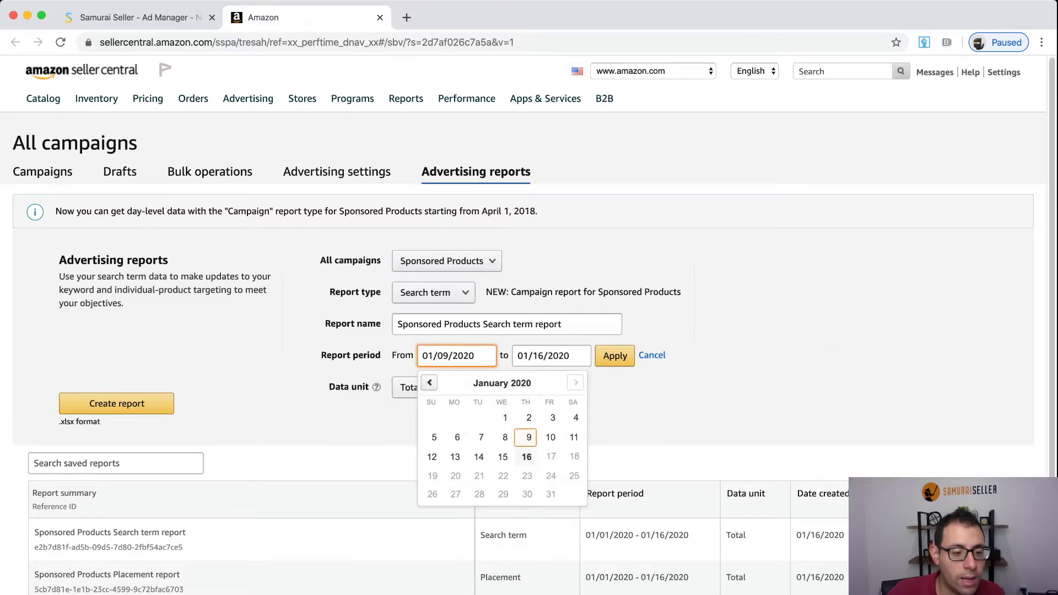
pyautogui.doubleClick(429, 382)
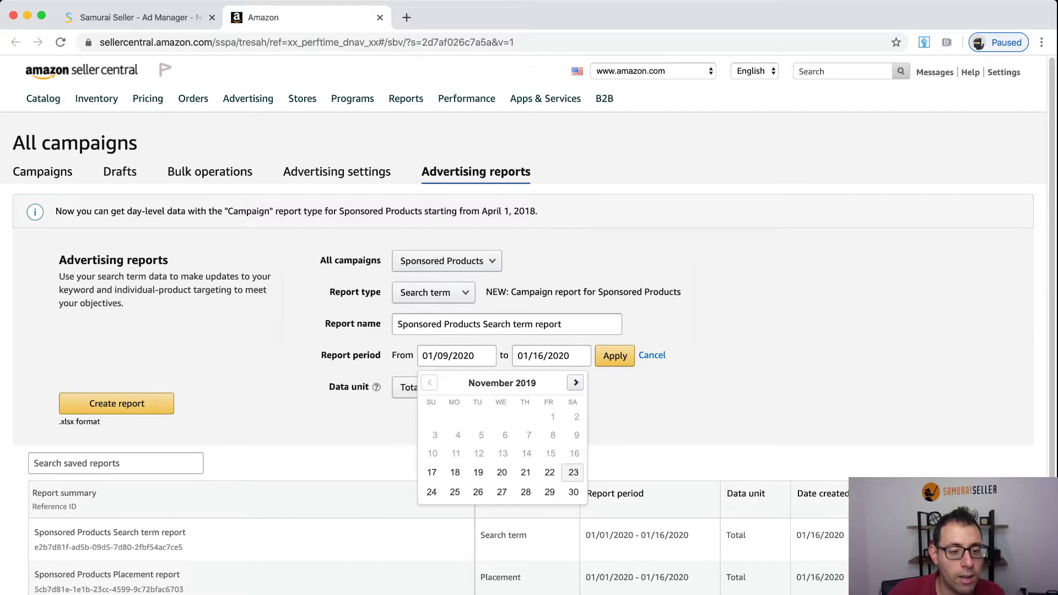
pyautogui.click(575, 382)
pyautogui.click(575, 382)
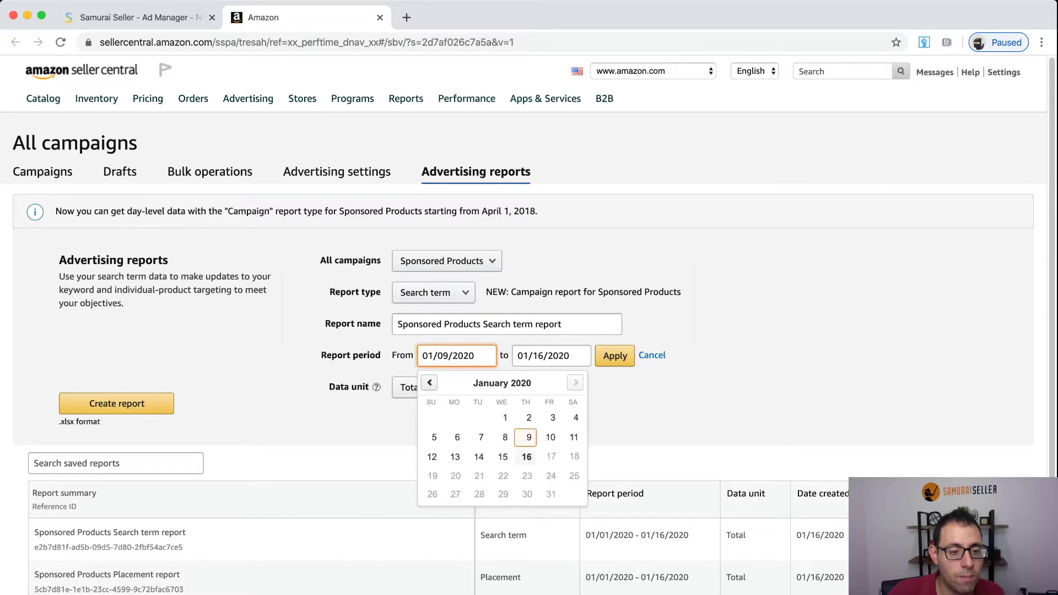
pyautogui.click(429, 382)
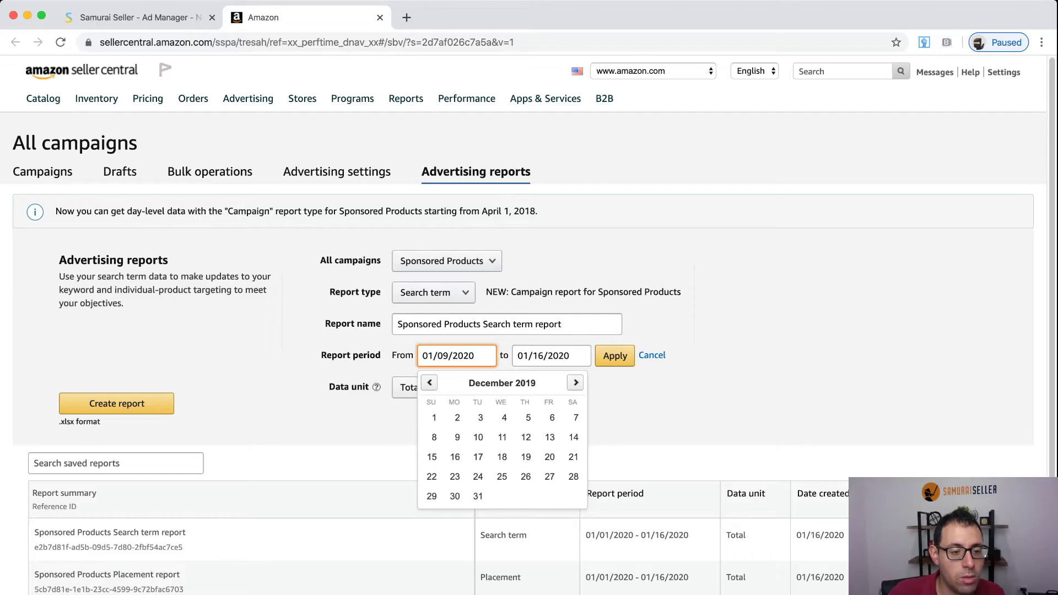
pyautogui.click(429, 382)
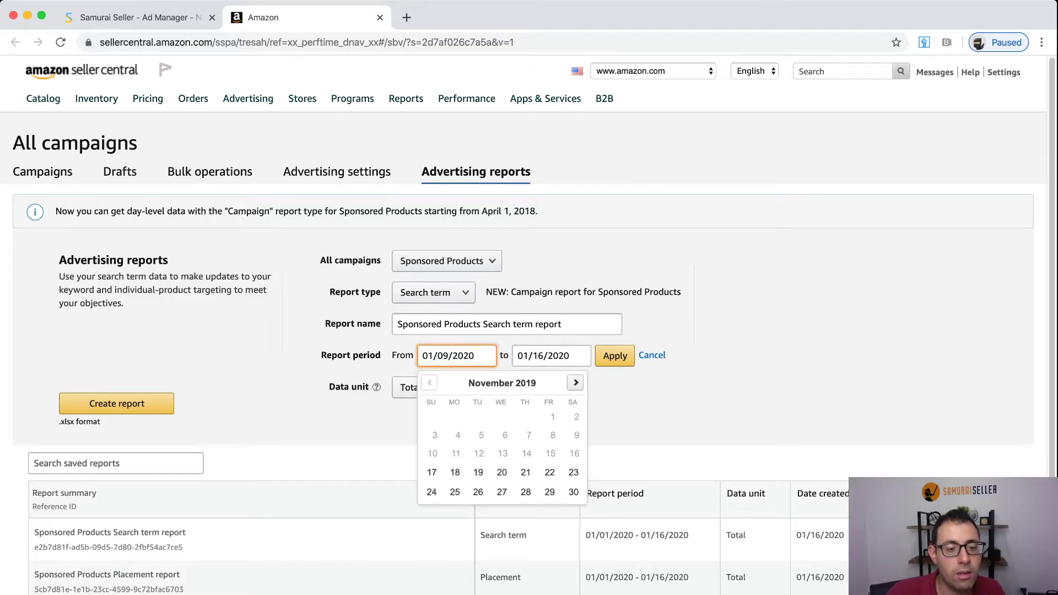
pyautogui.press('Escape')
pyautogui.click(456, 355)
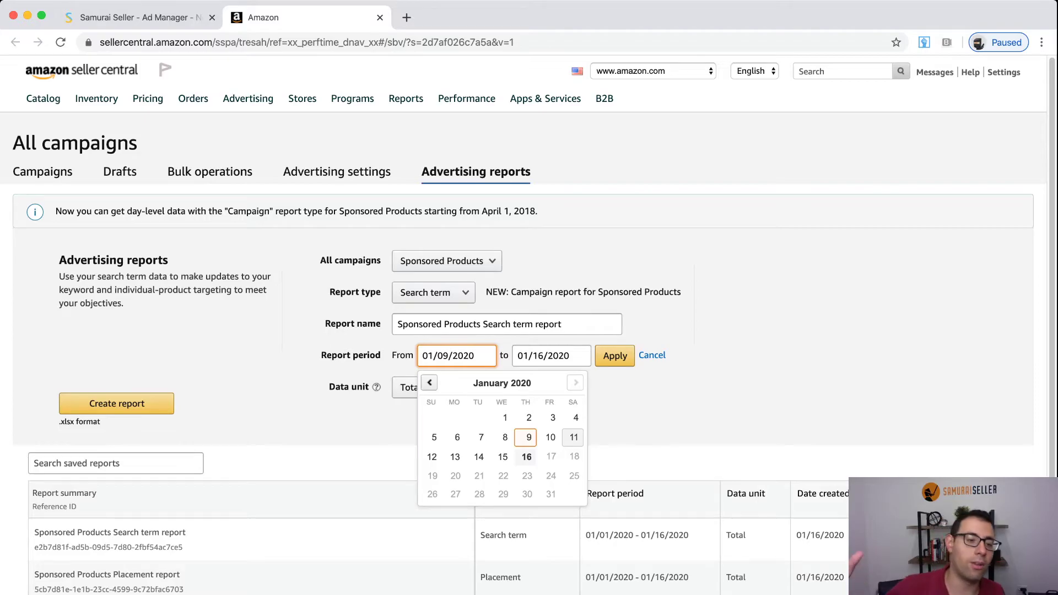
# Step: Check the 90-day range in Samurai Seller's Quick Negative Matcher against Amazon's custom report period
pyautogui.press('super+1')
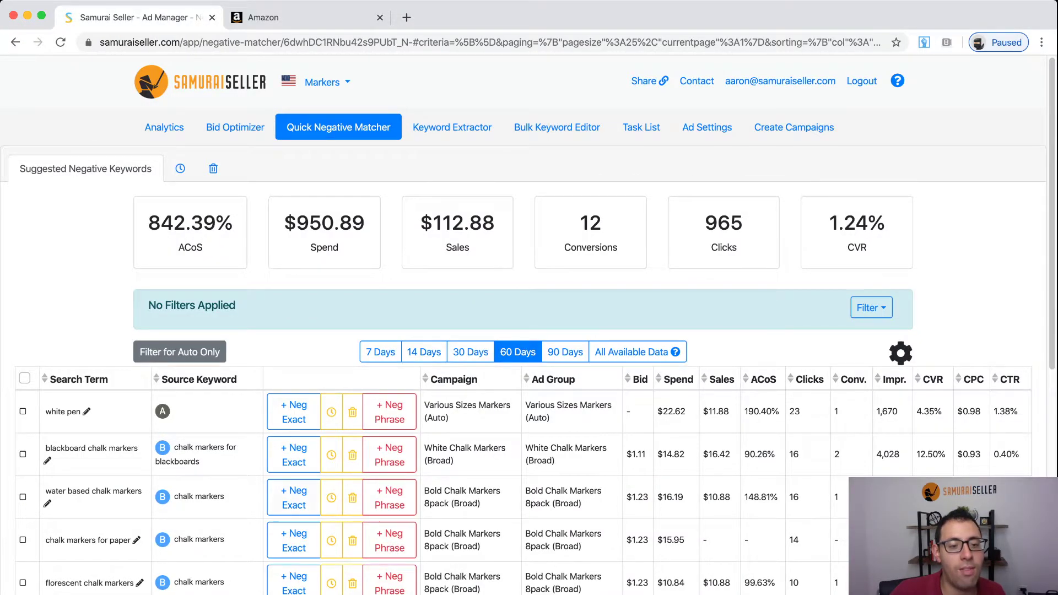
pyautogui.click(564, 351)
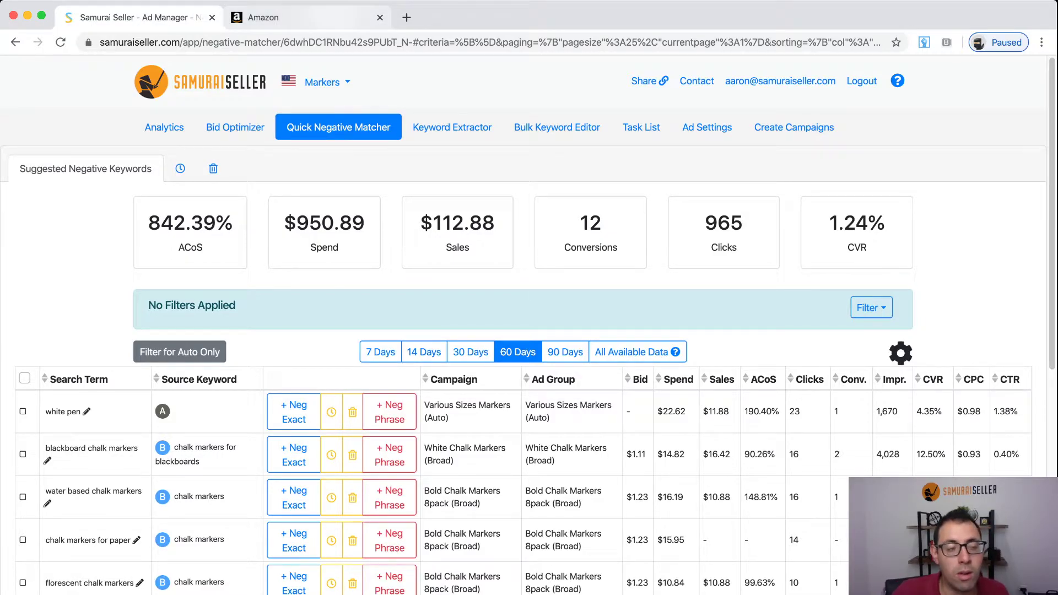
pyautogui.click(258, 17)
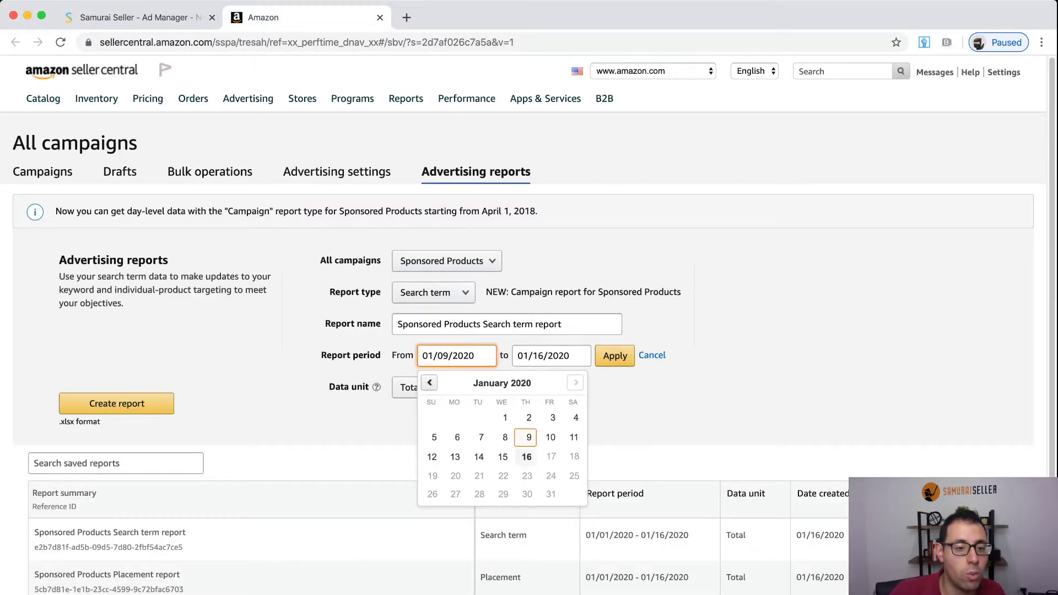
# Step: Examine the ACoS values of the Fixed bids rows in the placement report image
pyautogui.press('Escape')
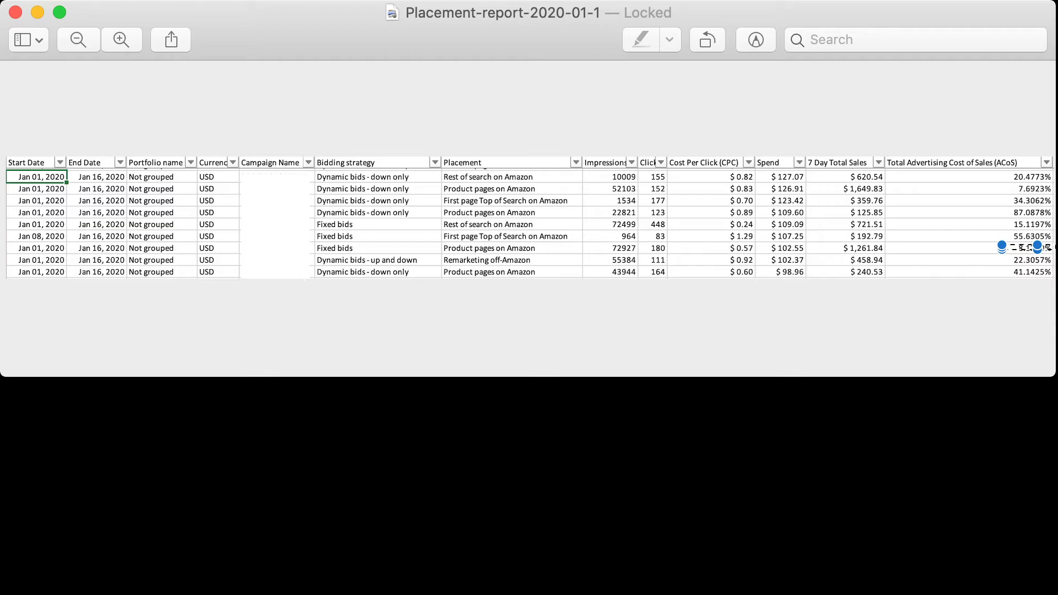
pyautogui.moveTo(1038, 247)
pyautogui.mouseDown()
pyautogui.moveTo(1027, 243)
pyautogui.moveTo(1051, 238)
pyautogui.mouseUp()
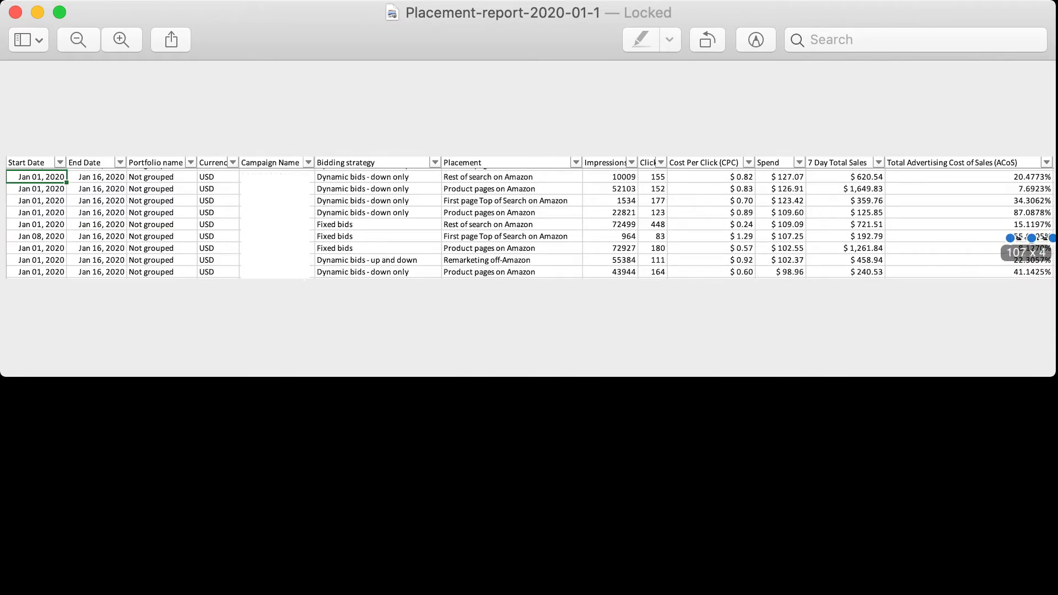
pyautogui.press('Escape')
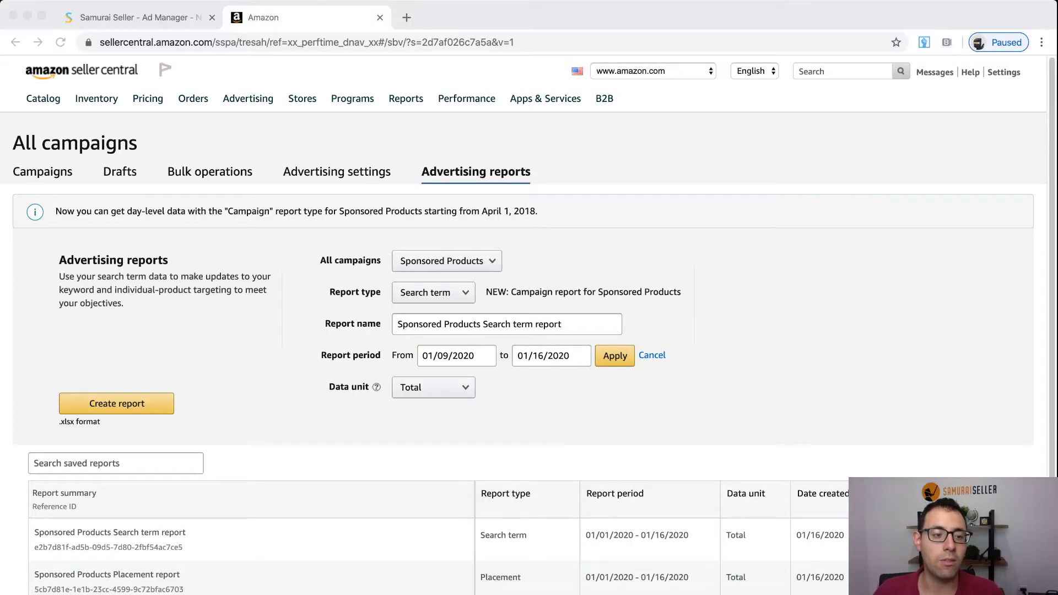
# Step: Set the advertising report to Sponsored Brands campaigns with the Search term report type
pyautogui.click(446, 261)
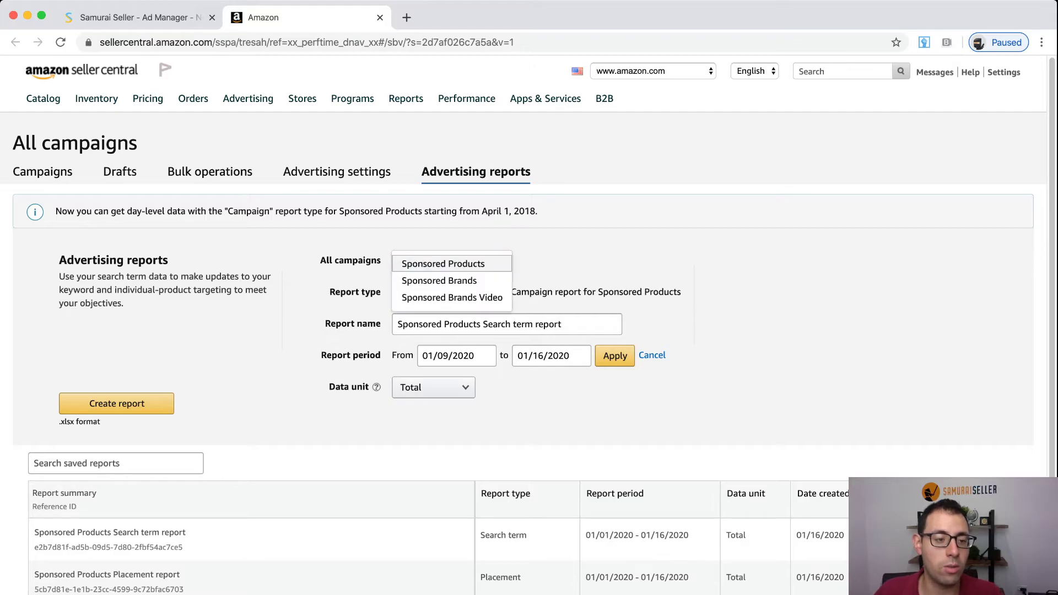
pyautogui.click(439, 281)
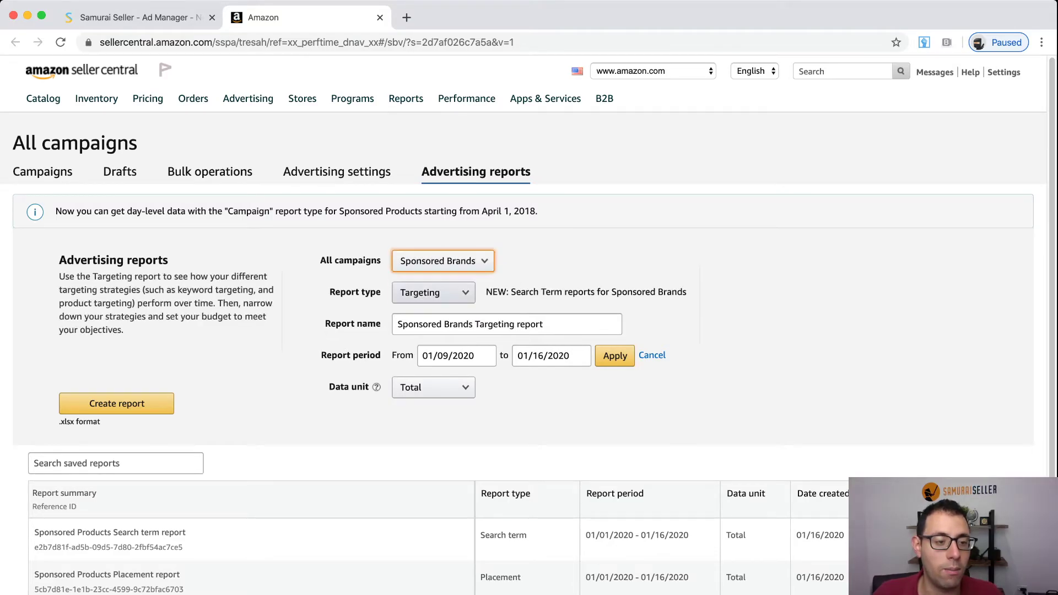
pyautogui.click(421, 292)
pyautogui.press('Return')
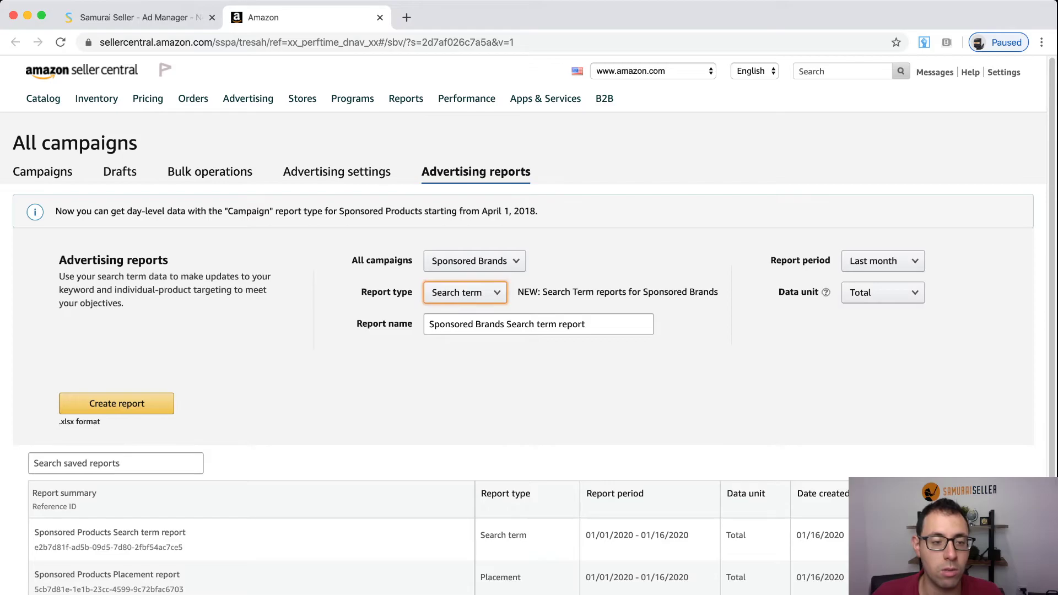
# Step: Set the advertising report to Sponsored Brands Video campaigns with the Search term report type
pyautogui.hotkey('shift', 'Tab')
pyautogui.press('Return')
pyautogui.press('Down')
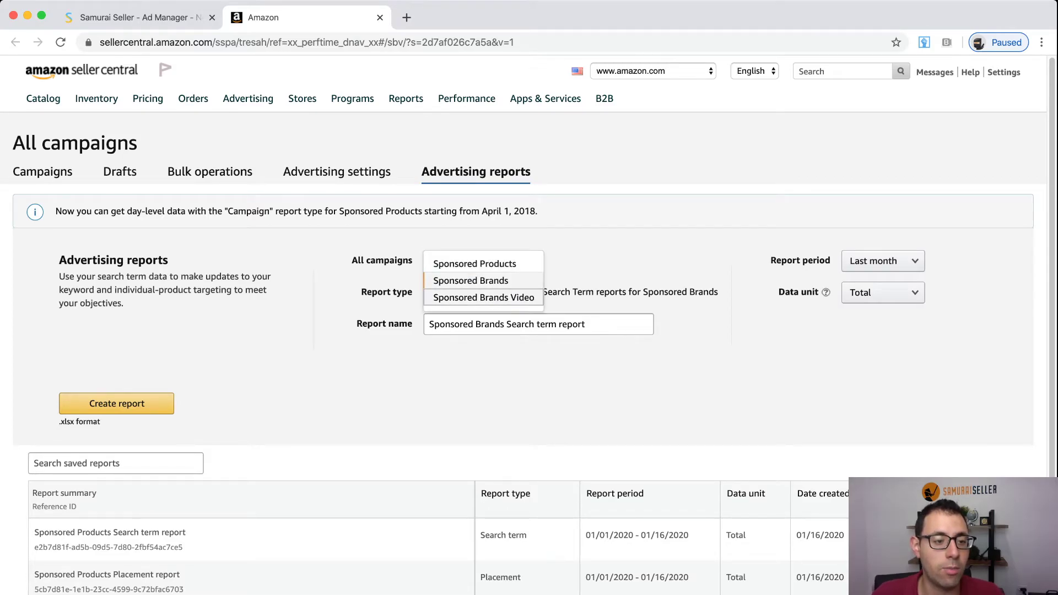
pyautogui.press('Return')
pyautogui.press('Tab')
pyautogui.press('Return')
pyautogui.press('Down')
pyautogui.press('Down')
pyautogui.press('Down')
pyautogui.press('Down')
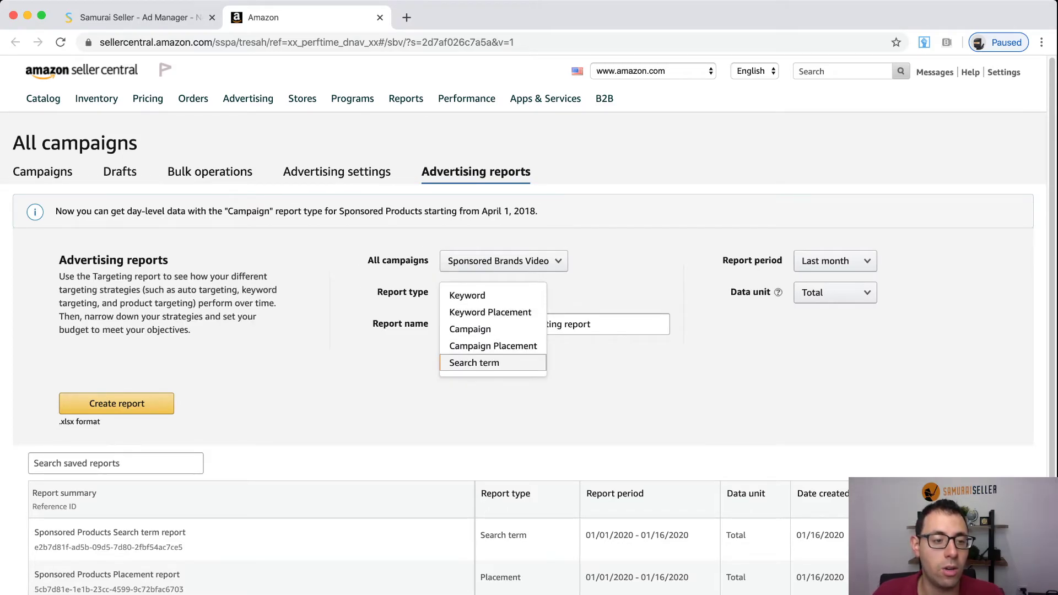
pyautogui.press('Return')
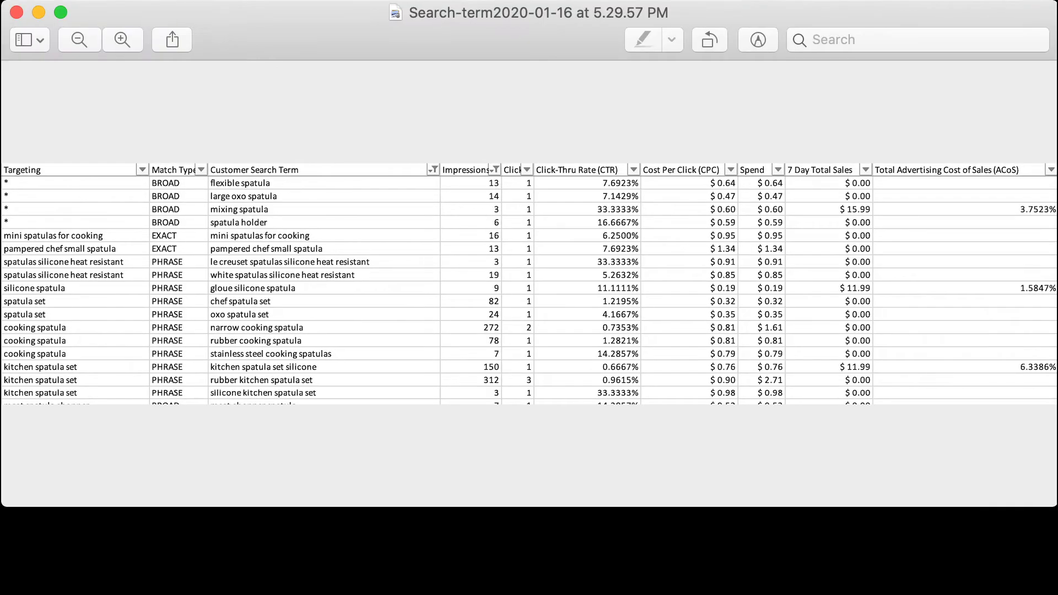
# Step: Examine the "mixing spatula" row and its 7 Day Total Sales in the search term report image
pyautogui.moveTo(270, 204); pyautogui.dragTo(951, 211)
pyautogui.press('Escape')
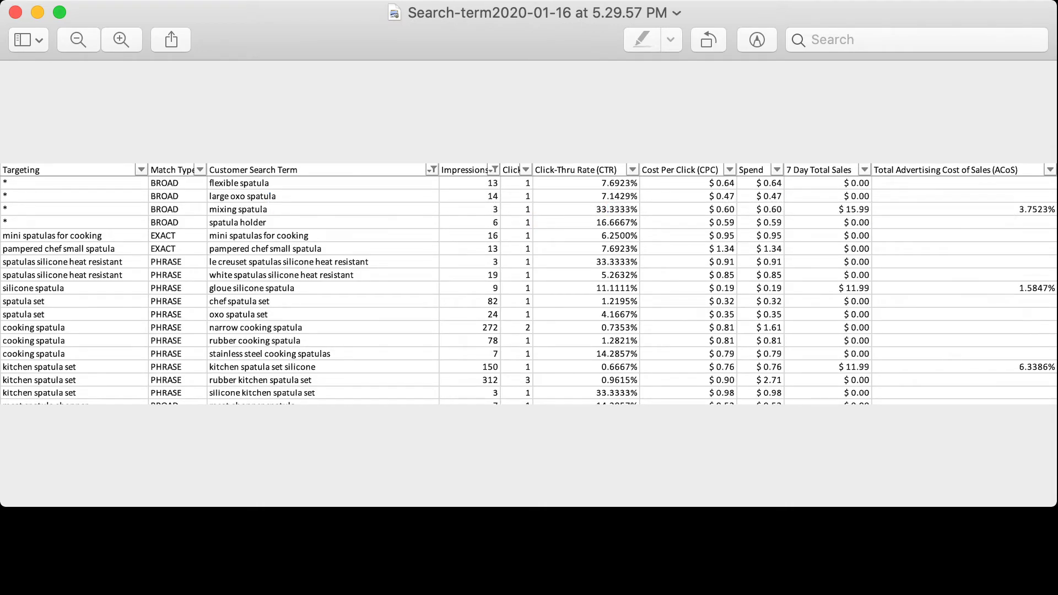
pyautogui.moveTo(827, 202)
pyautogui.mouseDown()
pyautogui.moveTo(882, 216)
pyautogui.moveTo(870, 215)
pyautogui.mouseUp()
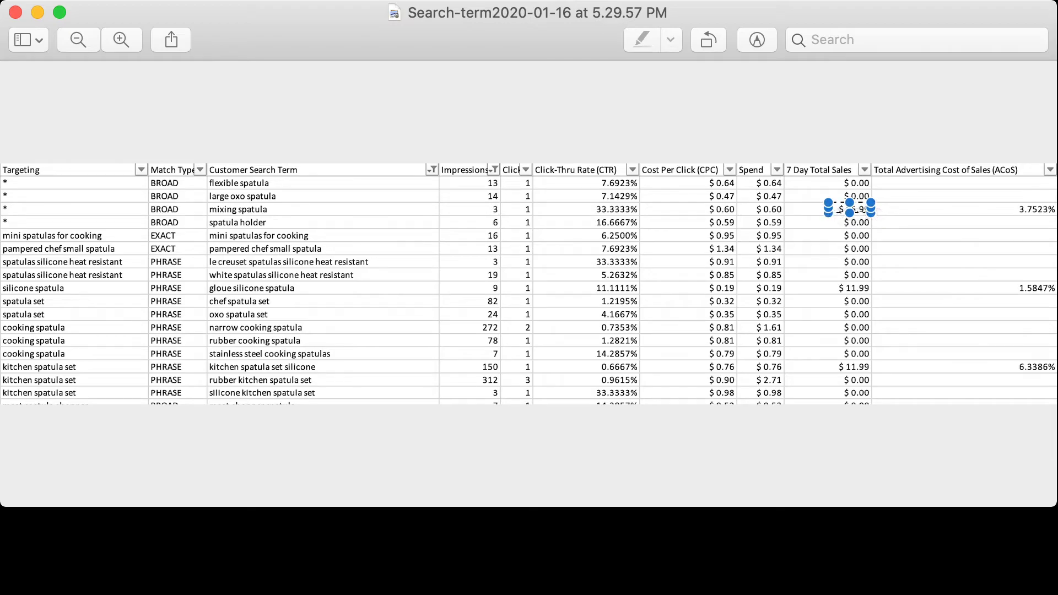
pyautogui.press('Escape')
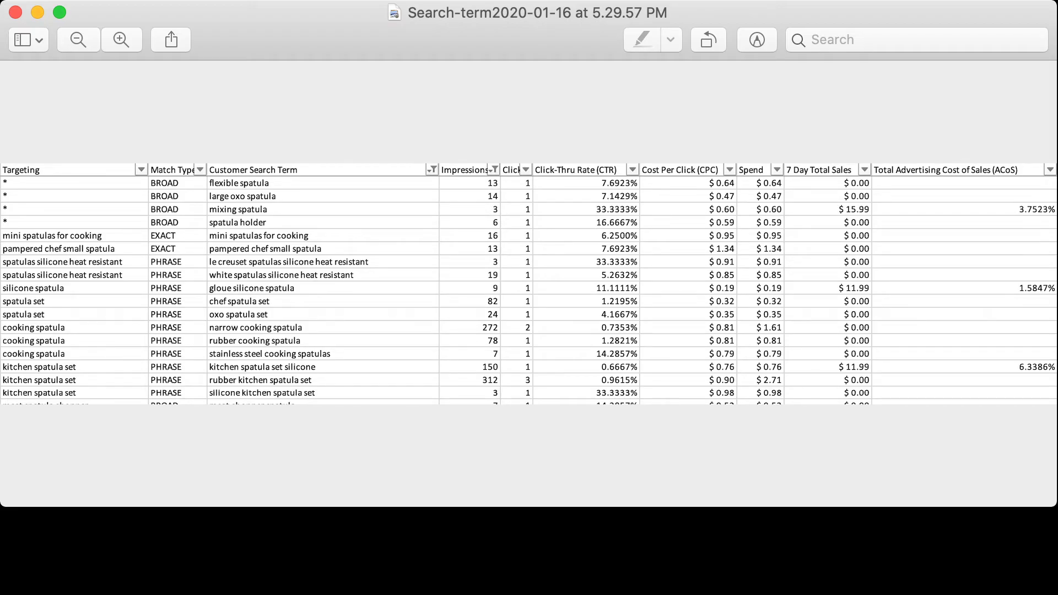
# Step: Examine the rows with * targeting, focusing on the "mixing spatula" search term and its ACoS
pyautogui.moveTo(271, 206); pyautogui.dragTo(193, 206)
pyautogui.moveTo(6, 181); pyautogui.dragTo(21, 220)
pyautogui.moveTo(595, 181)
pyautogui.mouseDown()
pyautogui.moveTo(637, 208)
pyautogui.moveTo(606, 217)
pyautogui.moveTo(607, 183)
pyautogui.mouseUp()
pyautogui.moveTo(205, 205); pyautogui.dragTo(337, 209)
pyautogui.moveTo(208, 203); pyautogui.dragTo(283, 217)
pyautogui.click(347, 218)
pyautogui.moveTo(1052, 199); pyautogui.dragTo(986, 231)
pyautogui.click(986, 225)
pyautogui.press('Escape')
# Step: Mark out the customer search terms under "kitchen spatula set" with the screen capture selection to examine them
pyautogui.press('super+shift+4')
pyautogui.press('Escape')
pyautogui.press('super+shift+4')
pyautogui.moveTo(323, 395); pyautogui.dragTo(359, 396)
pyautogui.press('super+shift+4')
pyautogui.moveTo(200, 370); pyautogui.dragTo(283, 381)
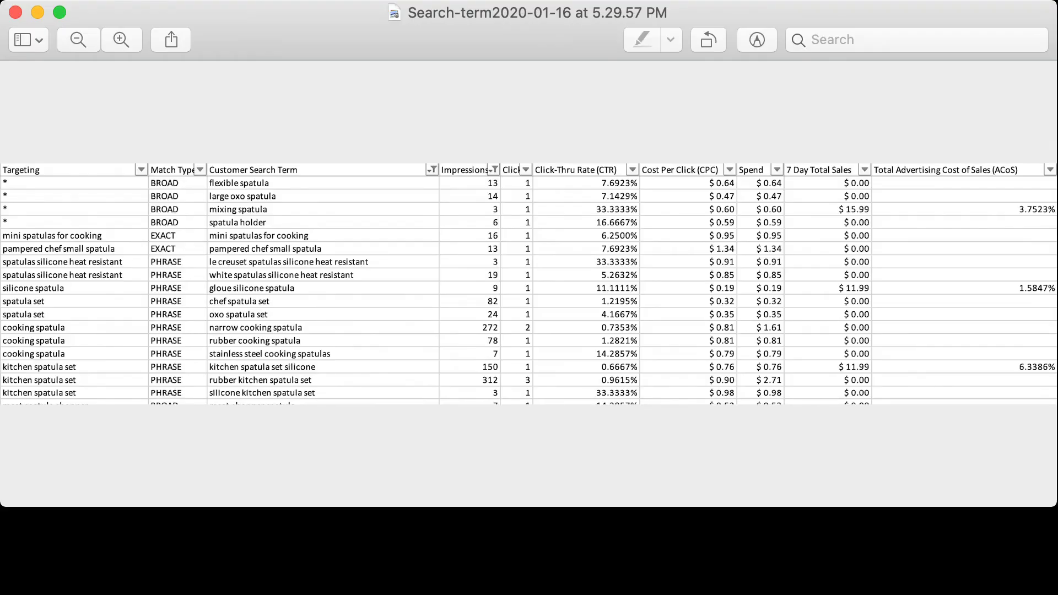